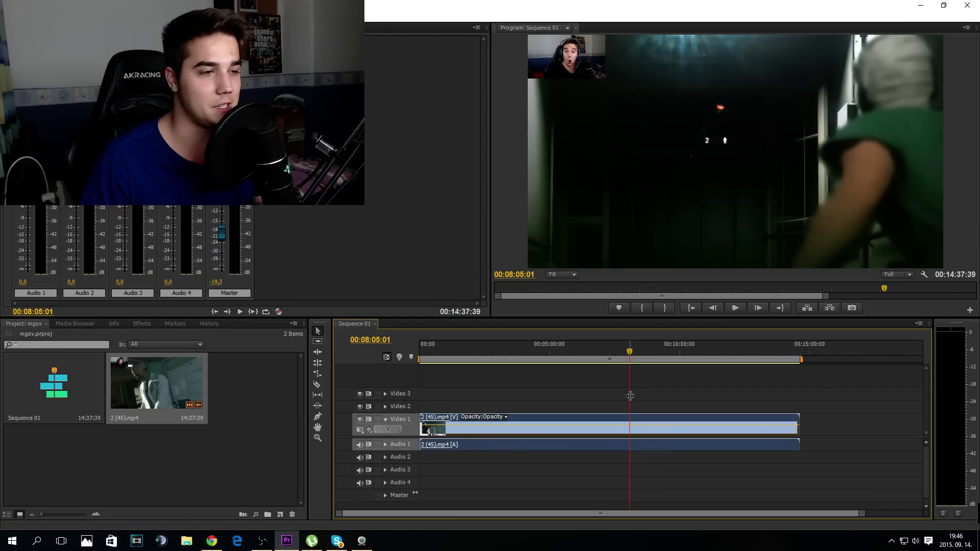
Step: Play the sequence with the master volume raised, resuming playback from about 9:18
{"action": "key", "text": "space"}
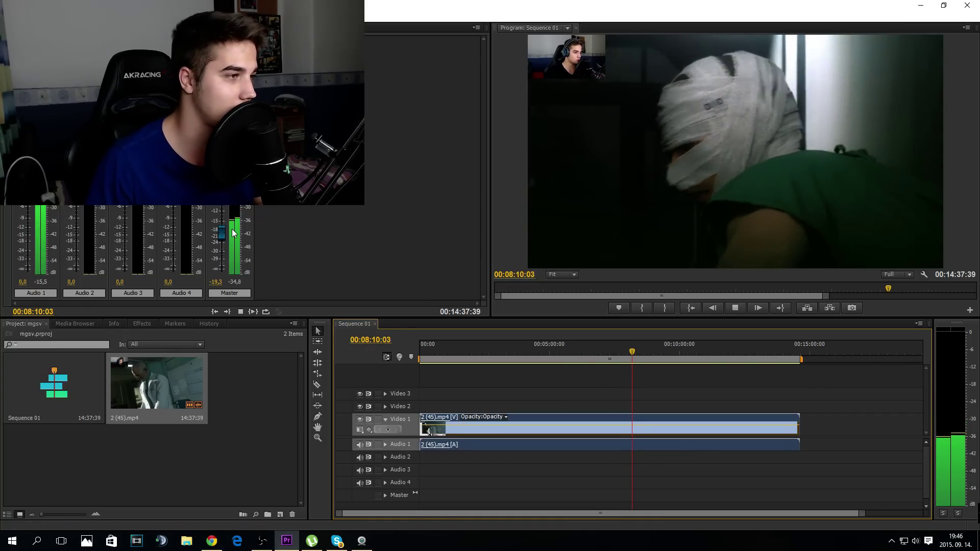
{"action": "left_click_drag", "start_coordinate": [222, 232], "coordinate": [224, 200]}
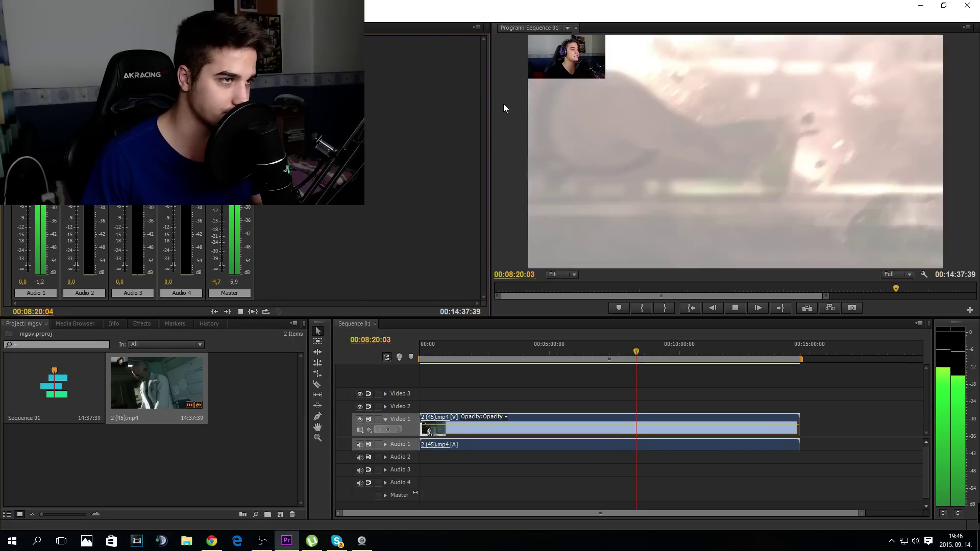
{"action": "left_click_drag", "start_coordinate": [638, 388], "coordinate": [662, 392]}
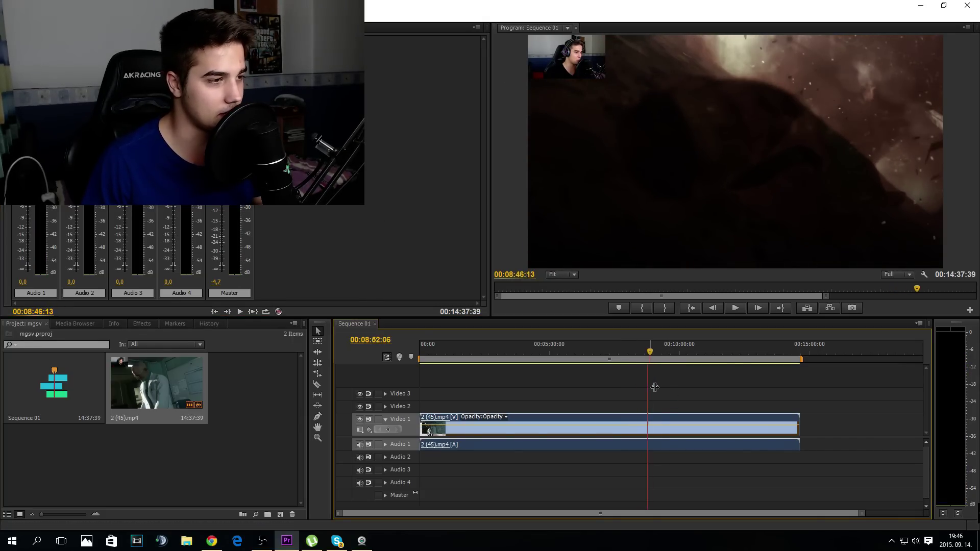
{"action": "key", "text": "space"}
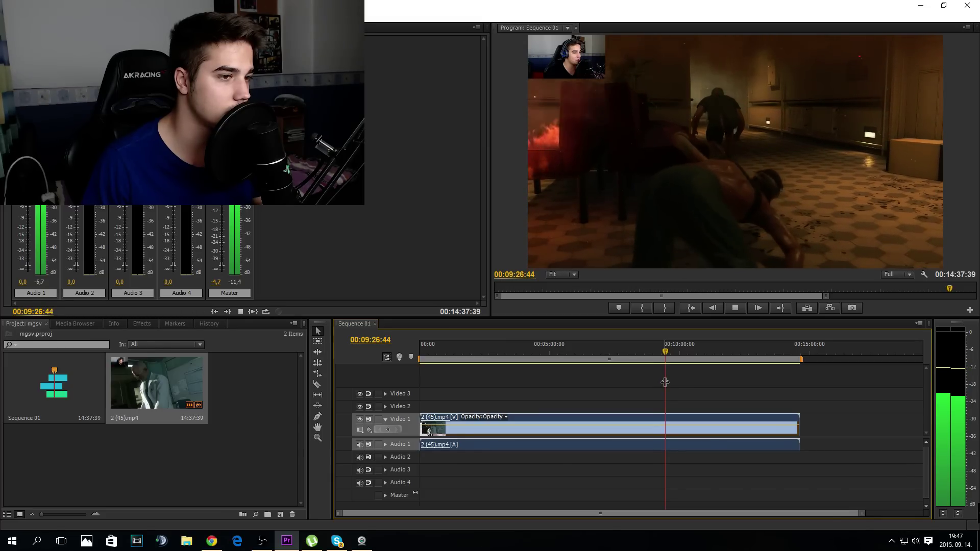
Step: Skip ahead through the gameplay clip past 10:32, 11:29 and 12:00 to about 12:33
{"action": "left_click_drag", "start_coordinate": [667, 389], "coordinate": [696, 382]}
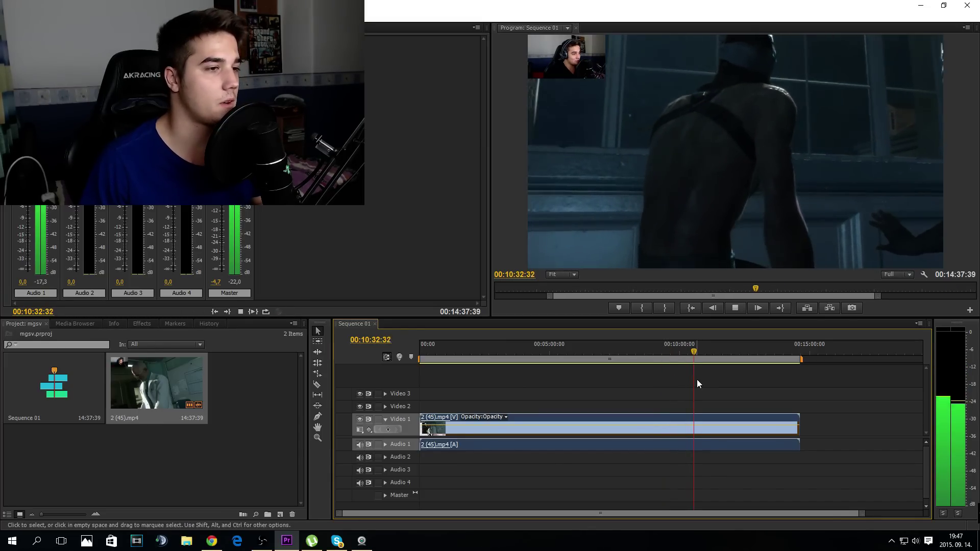
{"action": "left_click", "coordinate": [424, 430]}
{"action": "left_click", "coordinate": [718, 380]}
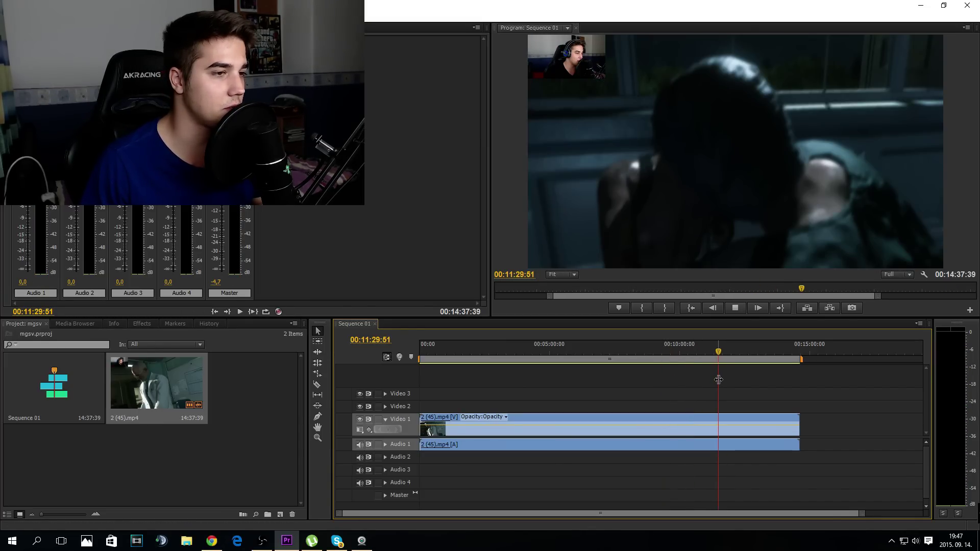
{"action": "left_click", "coordinate": [731, 381]}
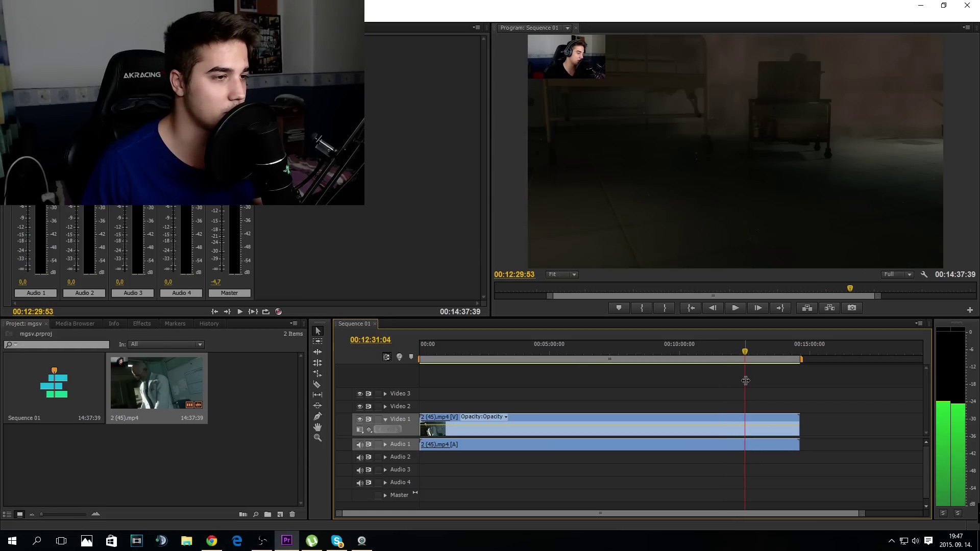
{"action": "left_click_drag", "start_coordinate": [820, 514], "coordinate": [902, 521]}
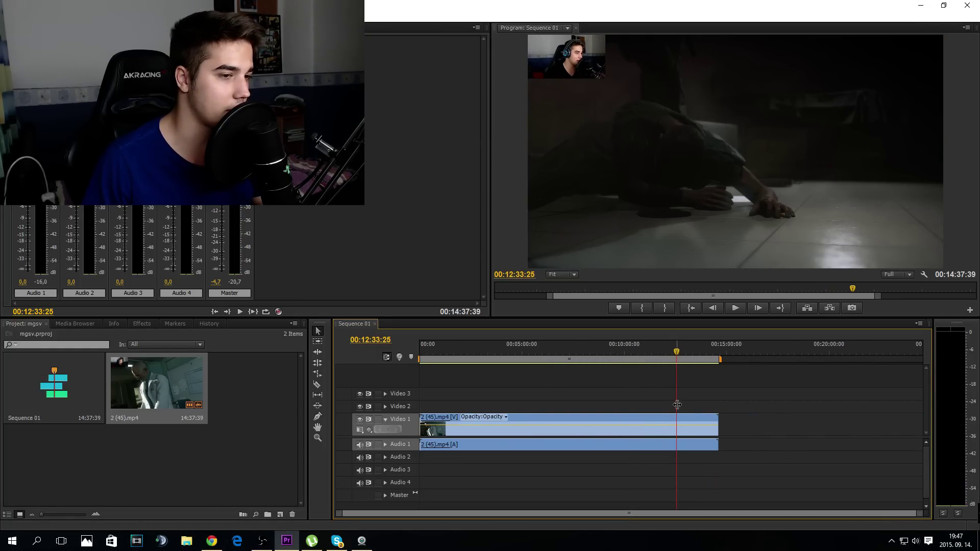
Step: Play the sequence from the start, then from about 12:54 and the final seconds from 13:50
{"action": "key", "text": "Home"}
{"action": "key", "text": "space"}
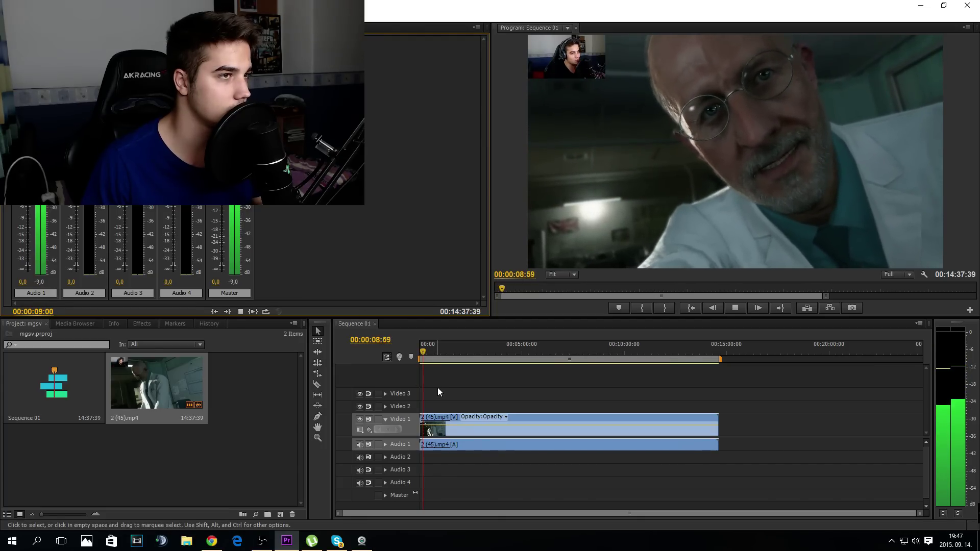
{"action": "key", "text": "space"}
{"action": "left_click", "coordinate": [424, 378]}
{"action": "mouse_move", "coordinate": [424, 378]}
{"action": "left_mouse_down"}
{"action": "mouse_move", "coordinate": [696, 396]}
{"action": "mouse_move", "coordinate": [685, 395]}
{"action": "left_mouse_up"}
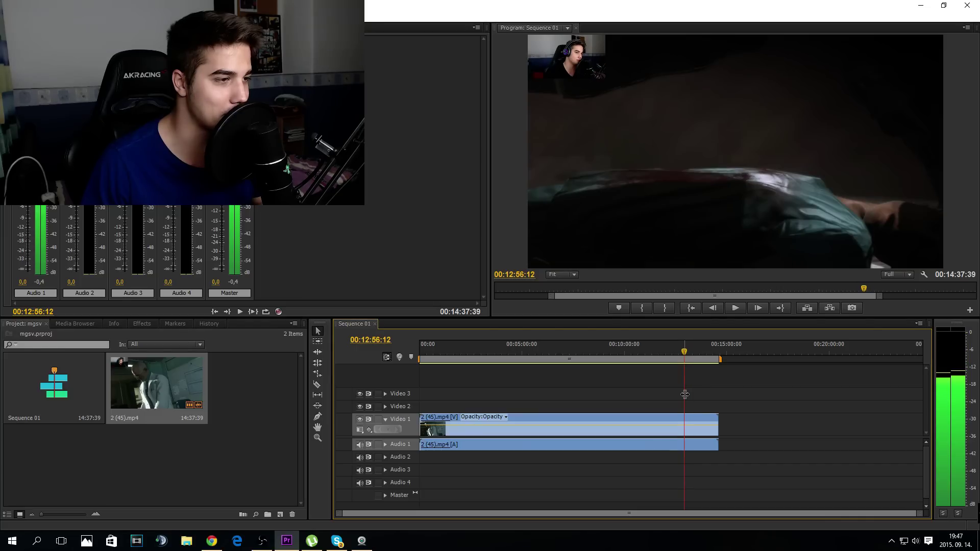
{"action": "key", "text": "space"}
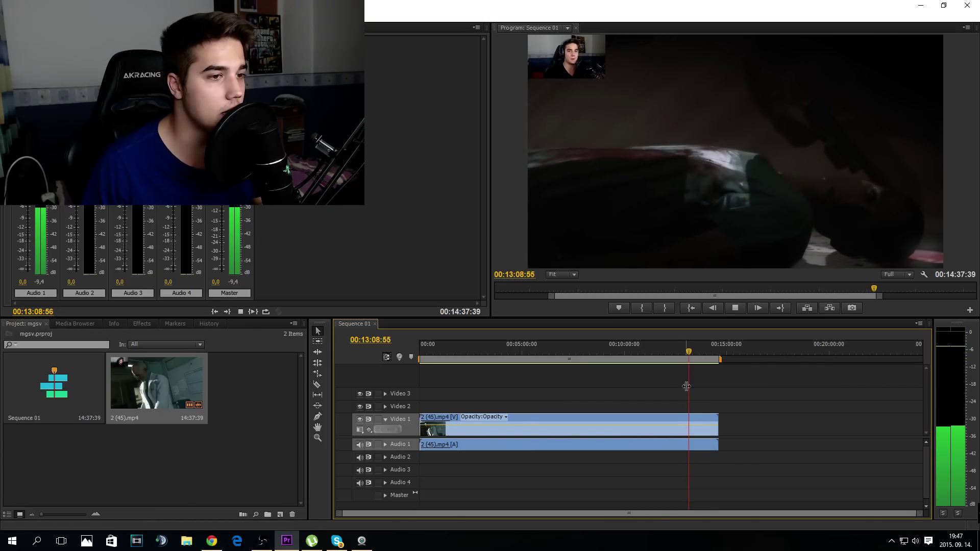
{"action": "left_click", "coordinate": [703, 352]}
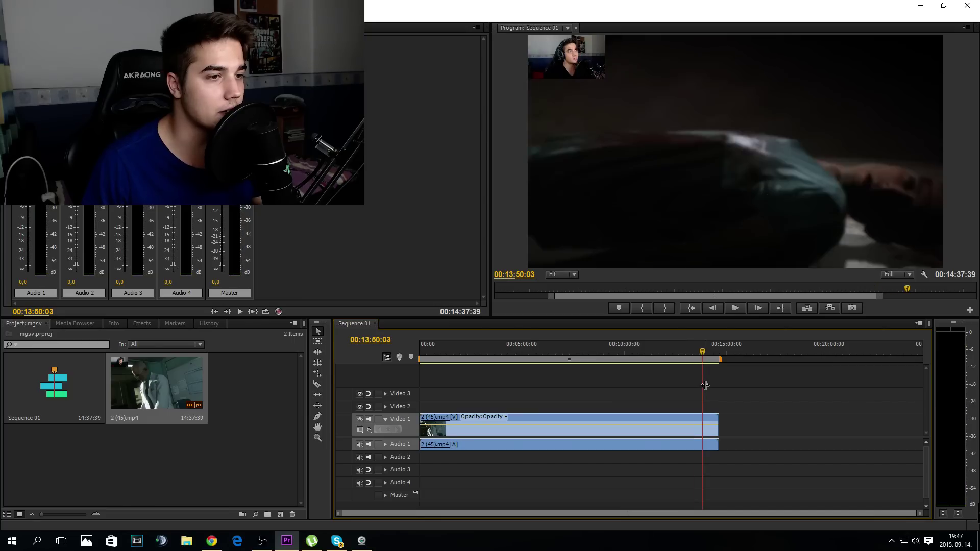
{"action": "key", "text": "space"}
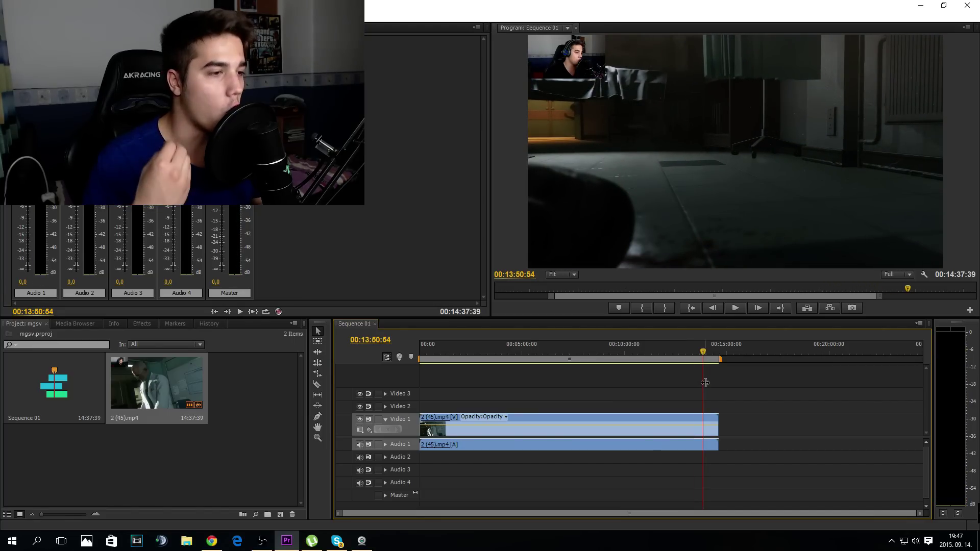
Step: Select the clips, check the audio clip's options, and return to 12:17:19
{"action": "left_click", "coordinate": [650, 447]}
{"action": "right_click", "coordinate": [650, 446]}
{"action": "left_click", "coordinate": [642, 449]}
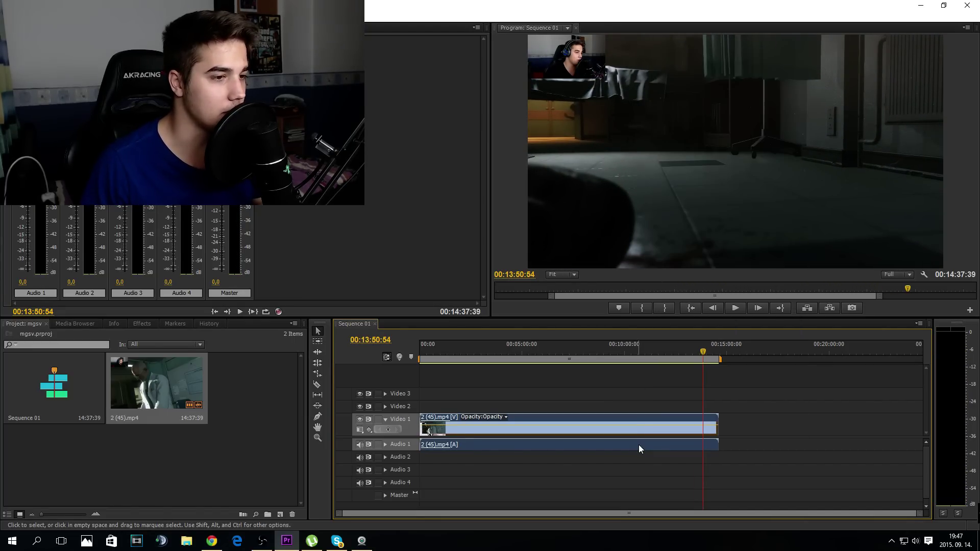
{"action": "left_click", "coordinate": [671, 353]}
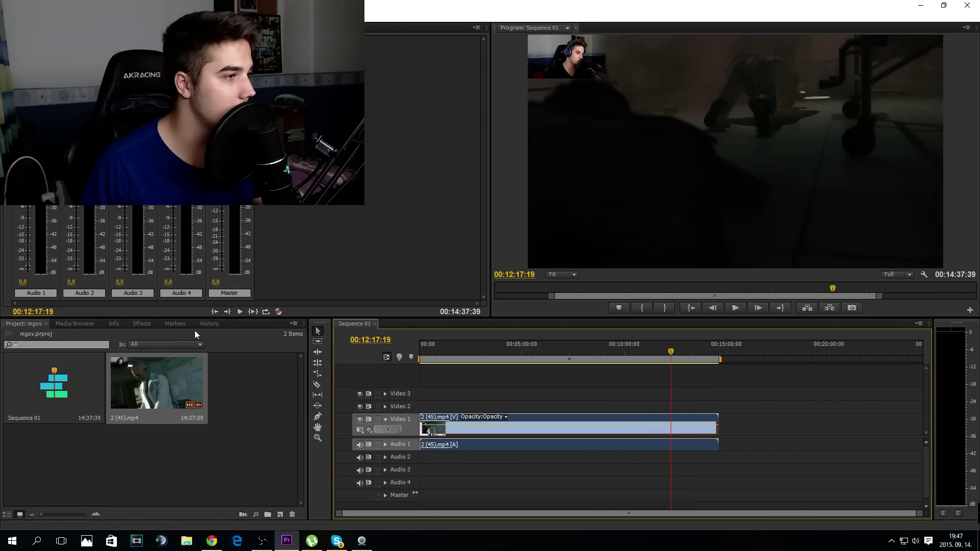
Step: Show the Effects list and the clip's Effect Controls for 2 (45).mp4
{"action": "left_click", "coordinate": [142, 323]}
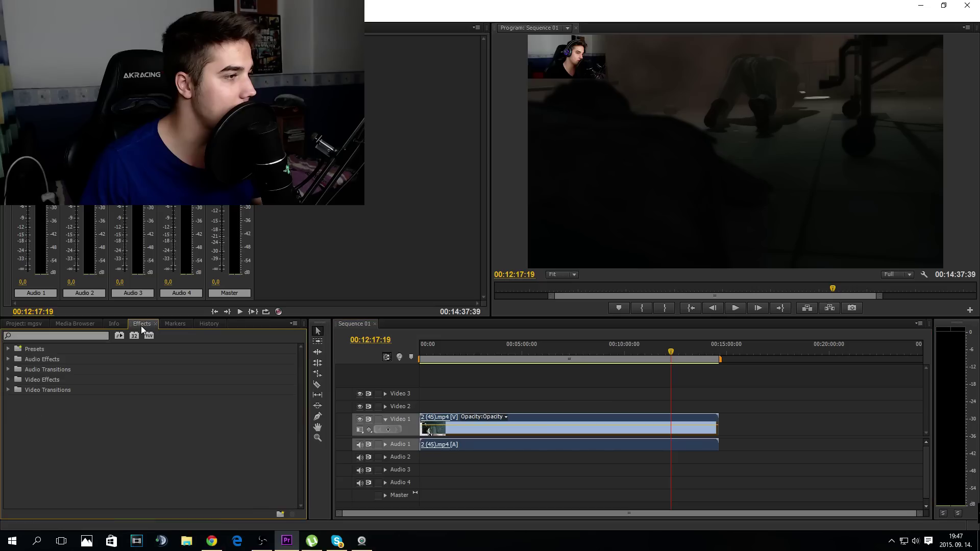
{"action": "key", "text": "shift+5"}
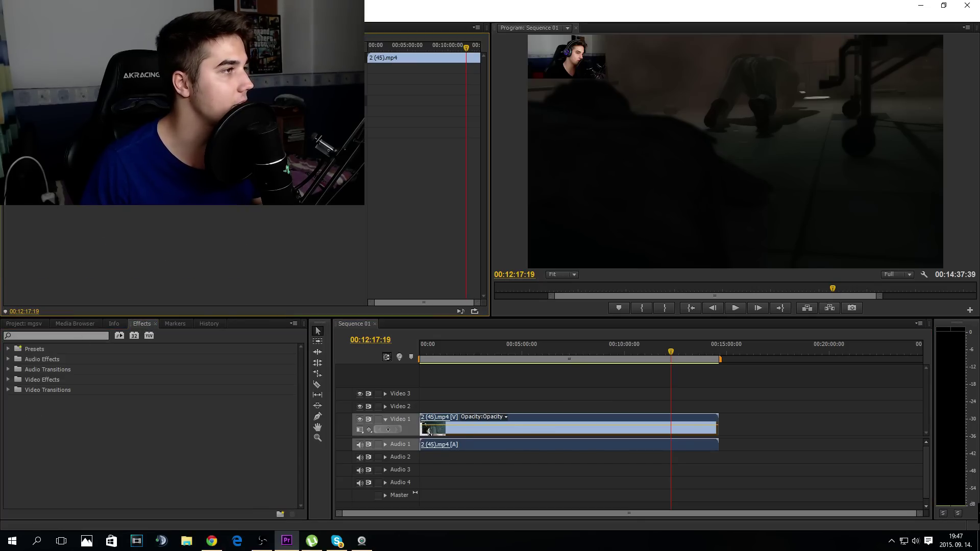
{"action": "key", "text": "shift+6"}
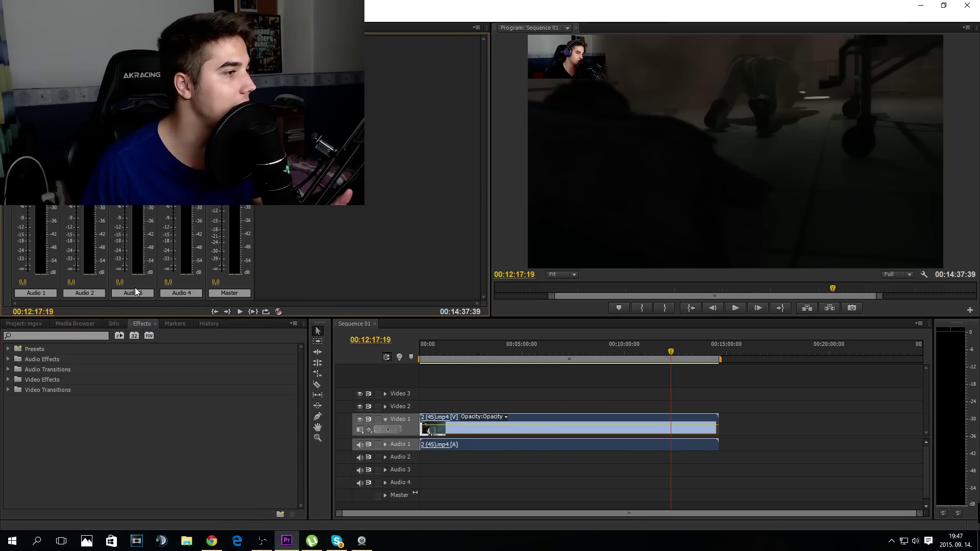
{"action": "key", "text": "shift+5"}
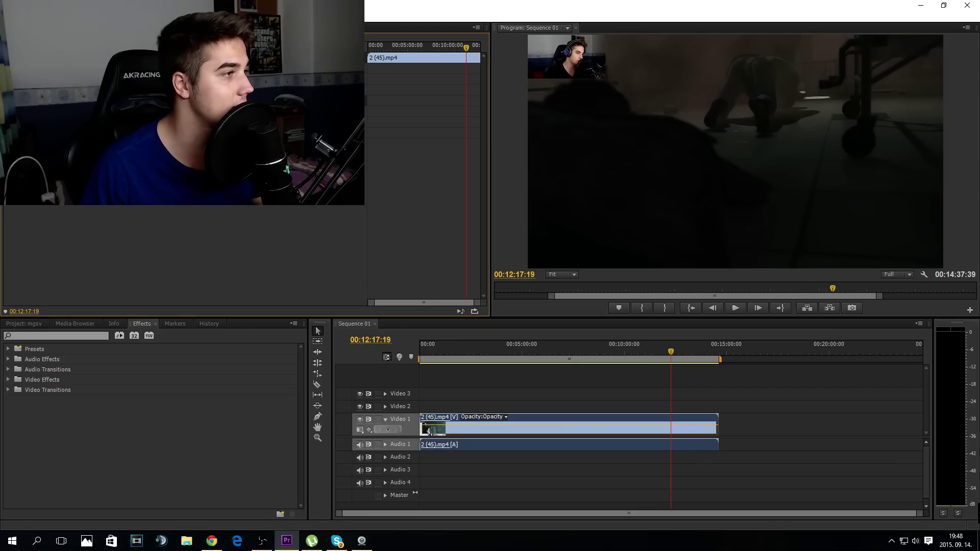
Step: Open the Nyers raw recordings folder and briefly play clip 2 (51)
{"action": "left_click", "coordinate": [186, 541]}
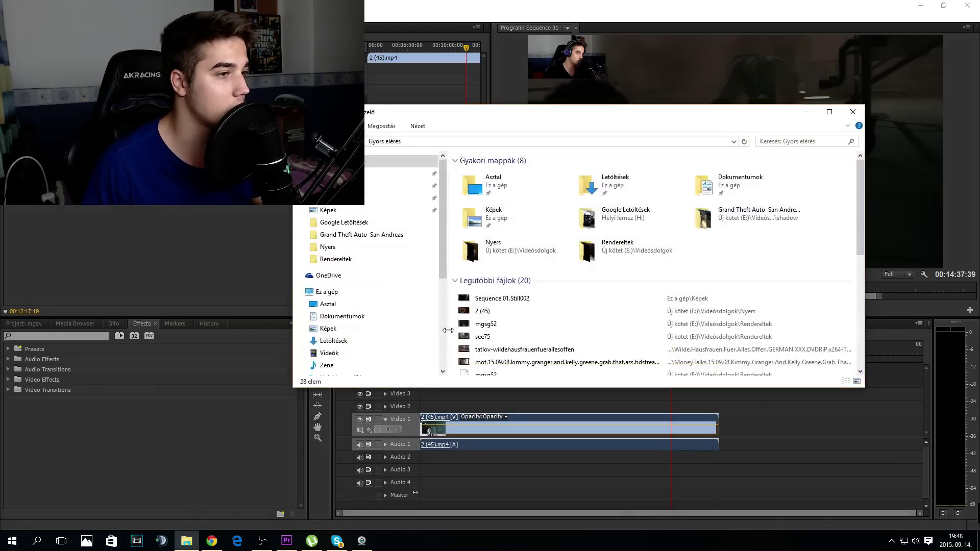
{"action": "double_click", "coordinate": [544, 253]}
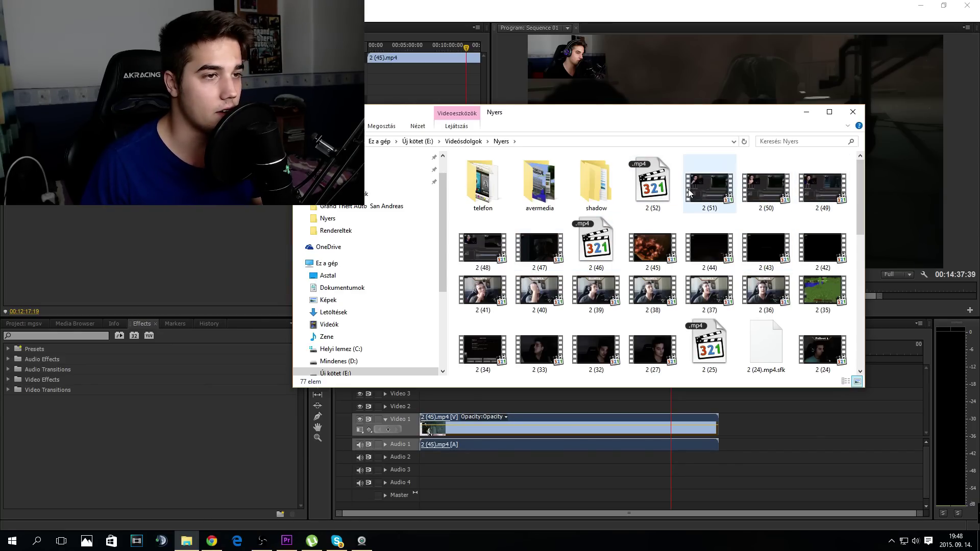
{"action": "left_click", "coordinate": [718, 189]}
{"action": "double_click", "coordinate": [718, 189]}
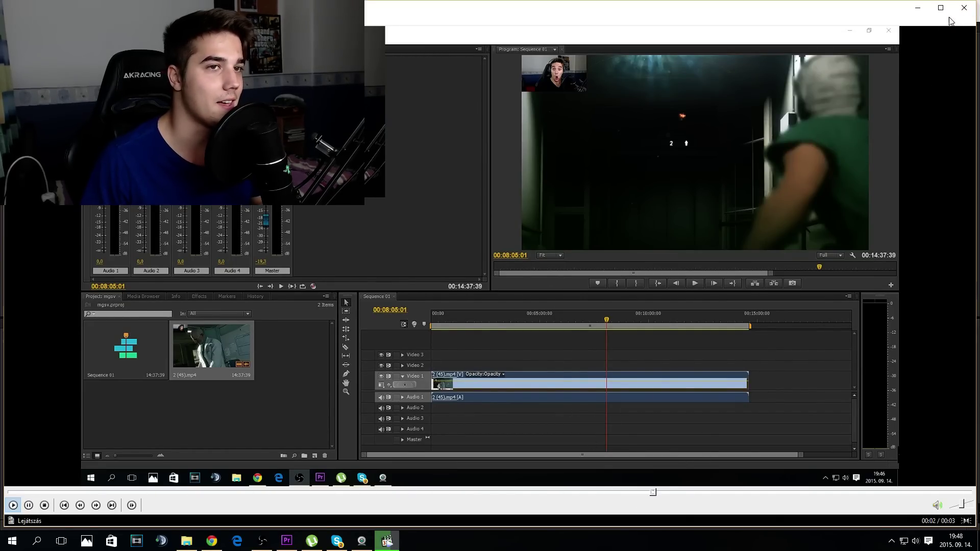
{"action": "left_click", "coordinate": [964, 8]}
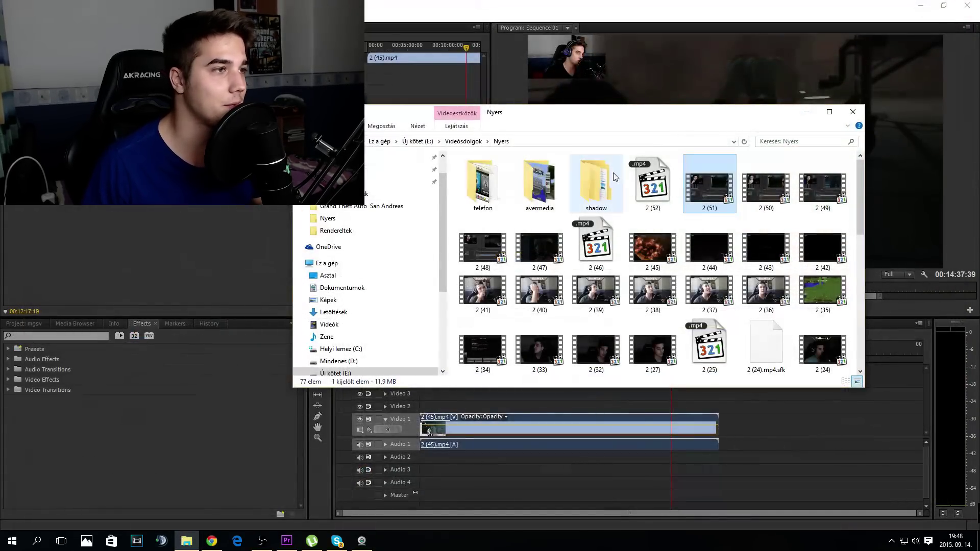
Step: Skim raw clip 2 (45) from 08:56 to the lying-down scene at 13:03, then close it
{"action": "double_click", "coordinate": [652, 248]}
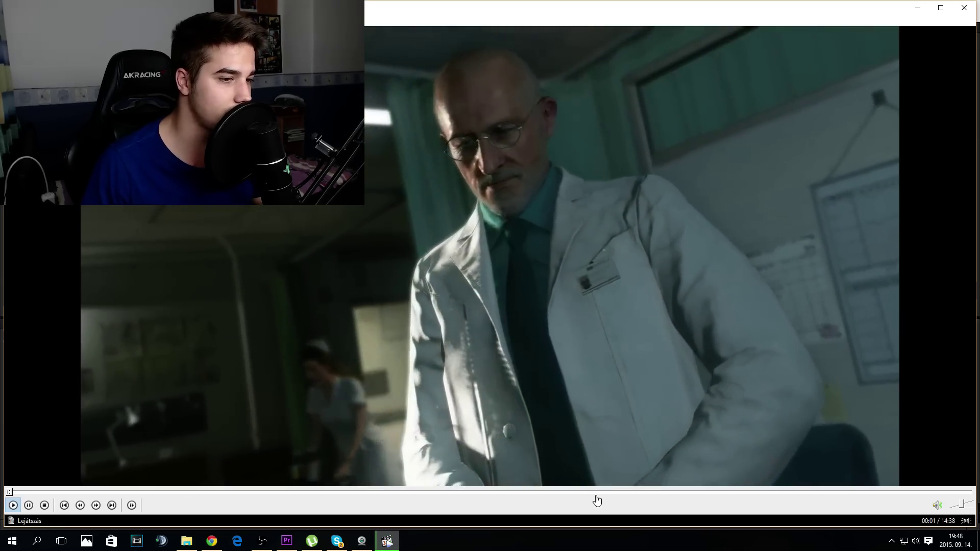
{"action": "left_click", "coordinate": [597, 493]}
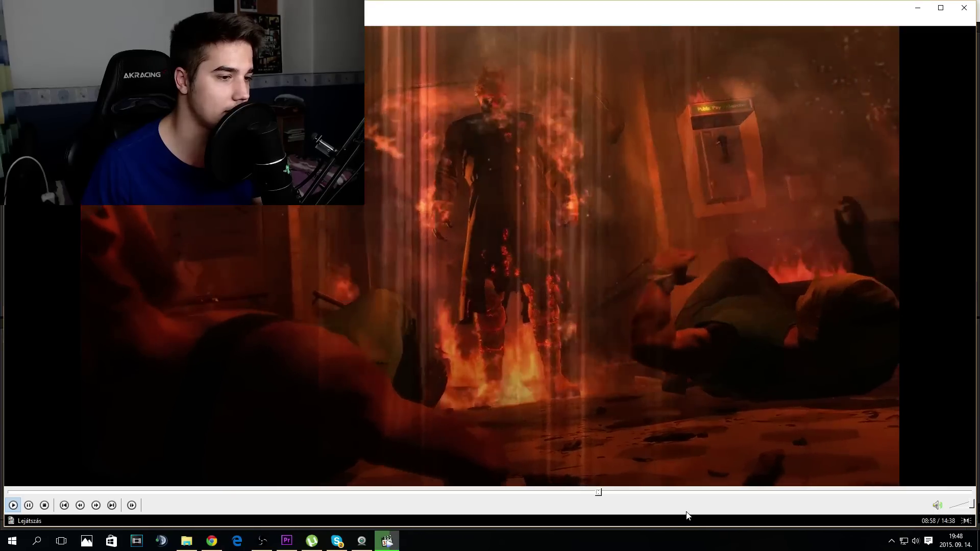
{"action": "left_click", "coordinate": [697, 493]}
{"action": "left_click", "coordinate": [770, 494]}
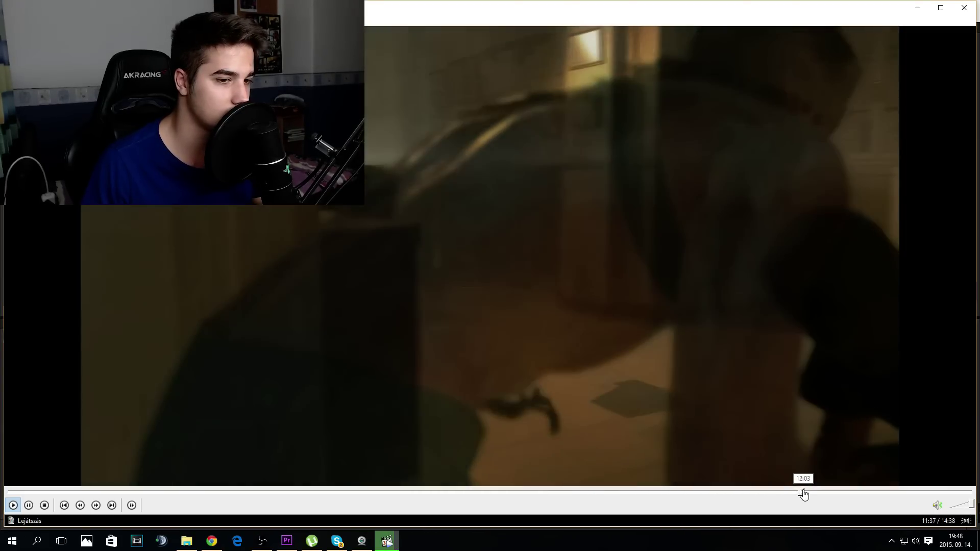
{"action": "left_click", "coordinate": [837, 493]}
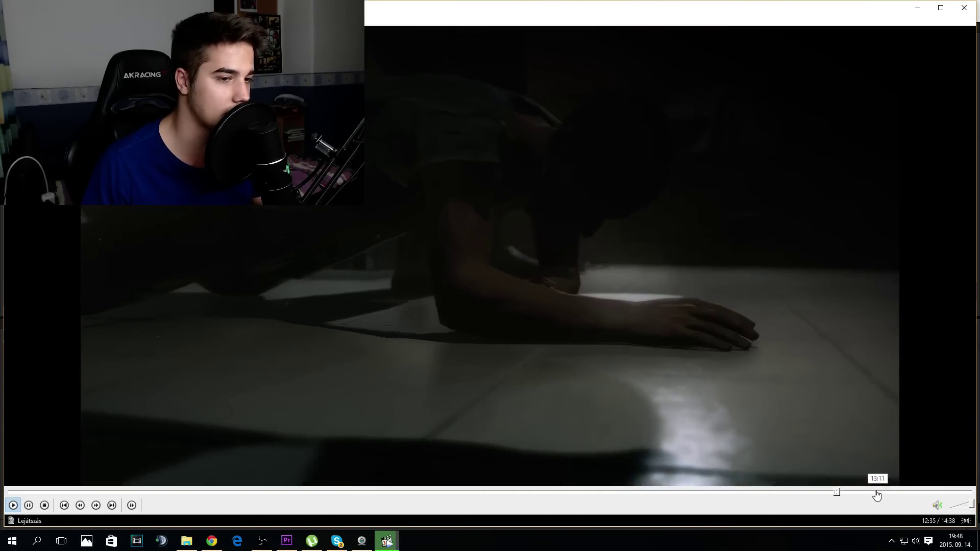
{"action": "left_click", "coordinate": [873, 493]}
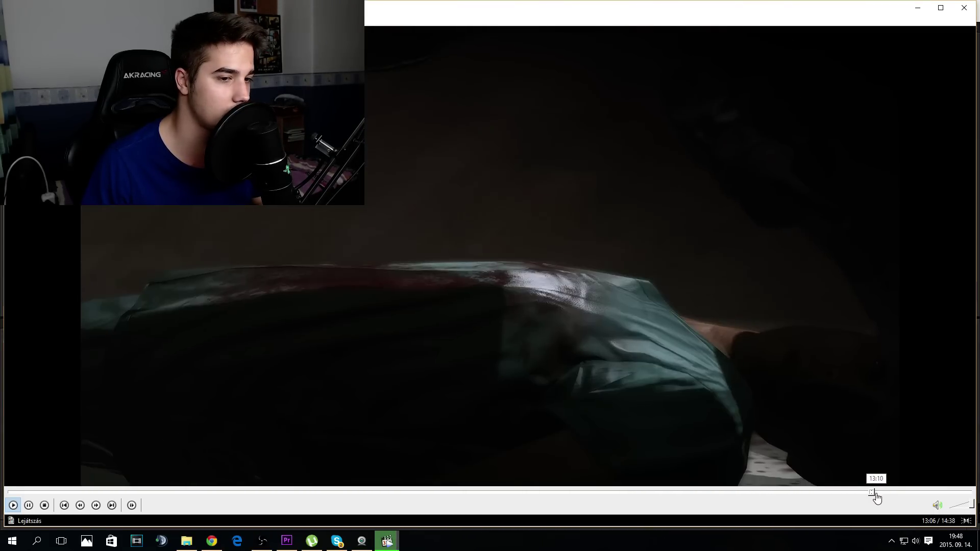
{"action": "left_click", "coordinate": [869, 494]}
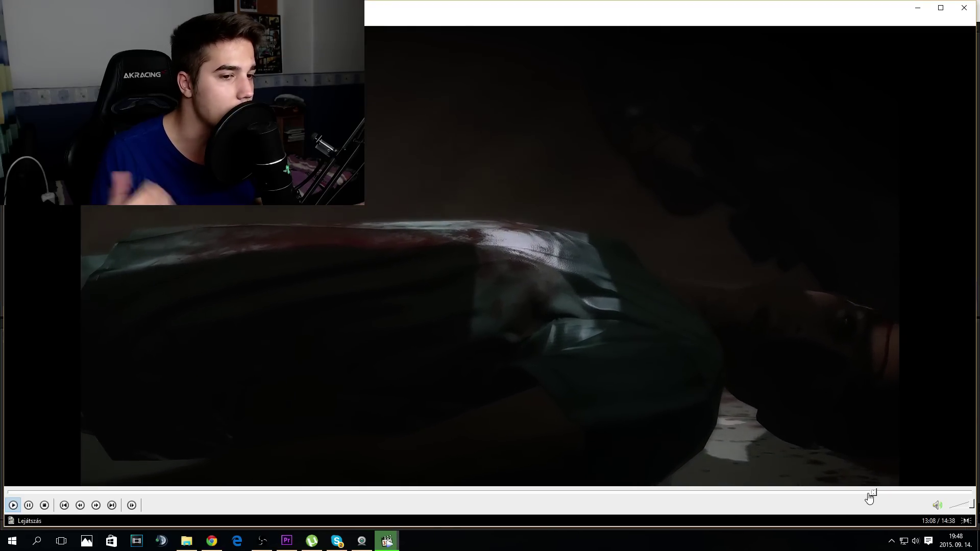
{"action": "left_click", "coordinate": [964, 7]}
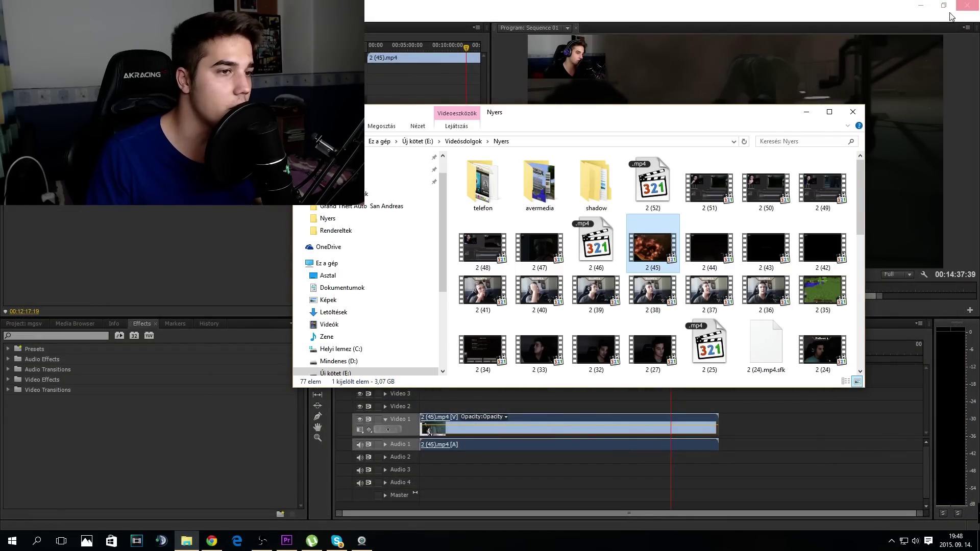
Step: Play the rendered mgsg52 video from Rendereltek, pausing at about 13:04
{"action": "key", "text": "BackSpace"}
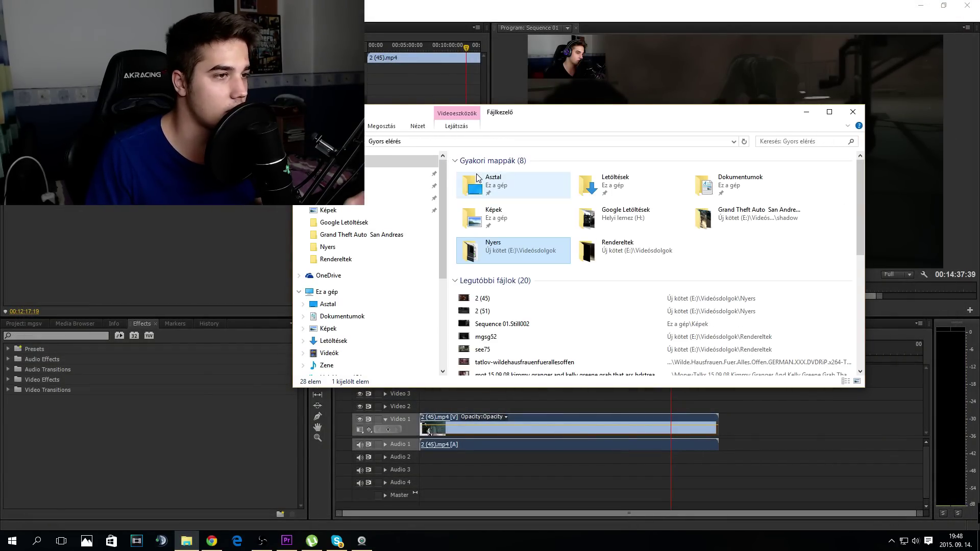
{"action": "double_click", "coordinate": [643, 252]}
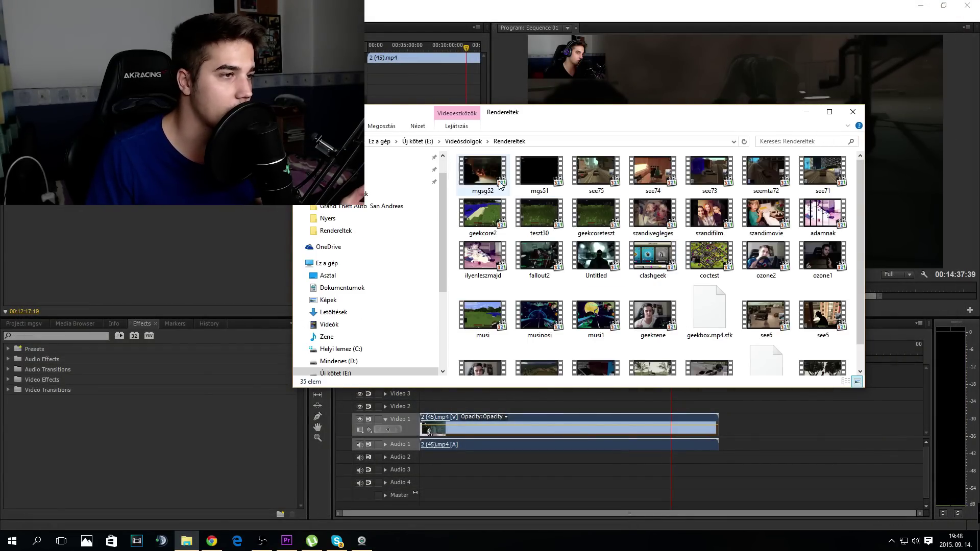
{"action": "double_click", "coordinate": [476, 173]}
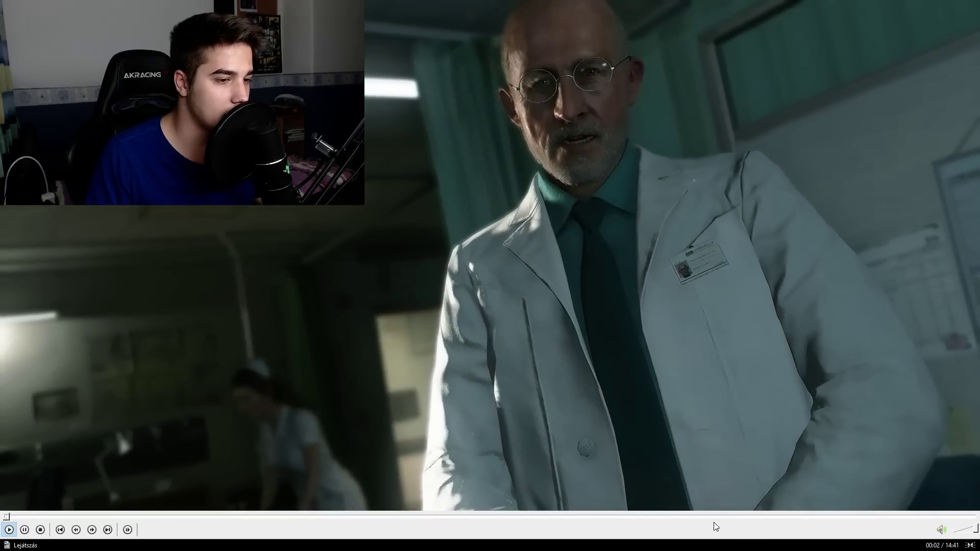
{"action": "left_click_drag", "start_coordinate": [714, 520], "coordinate": [852, 520]}
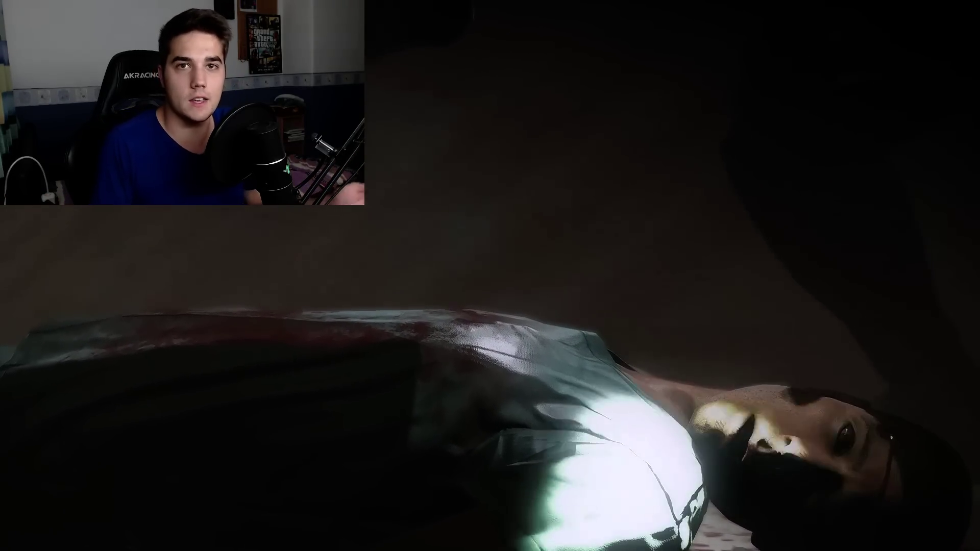
{"action": "left_click", "coordinate": [786, 443]}
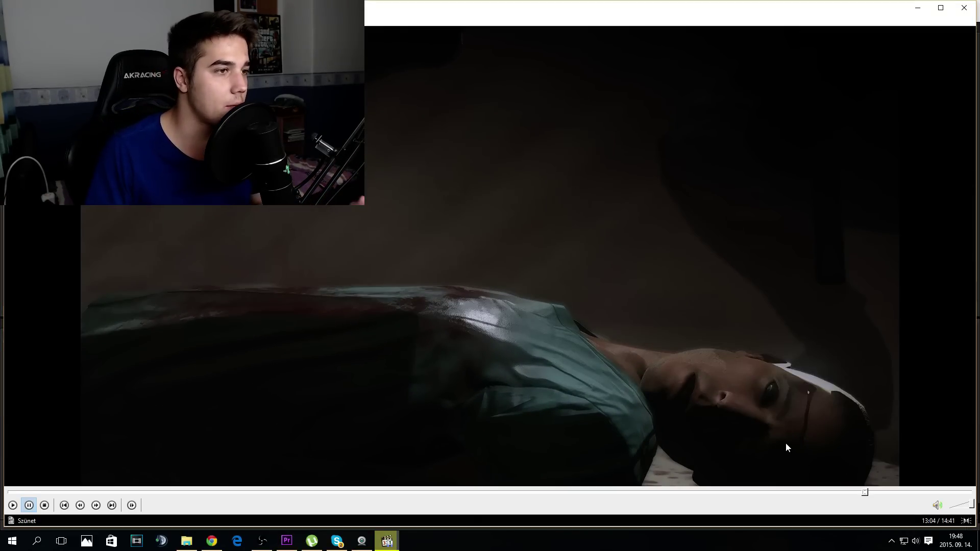
{"action": "left_click", "coordinate": [966, 9]}
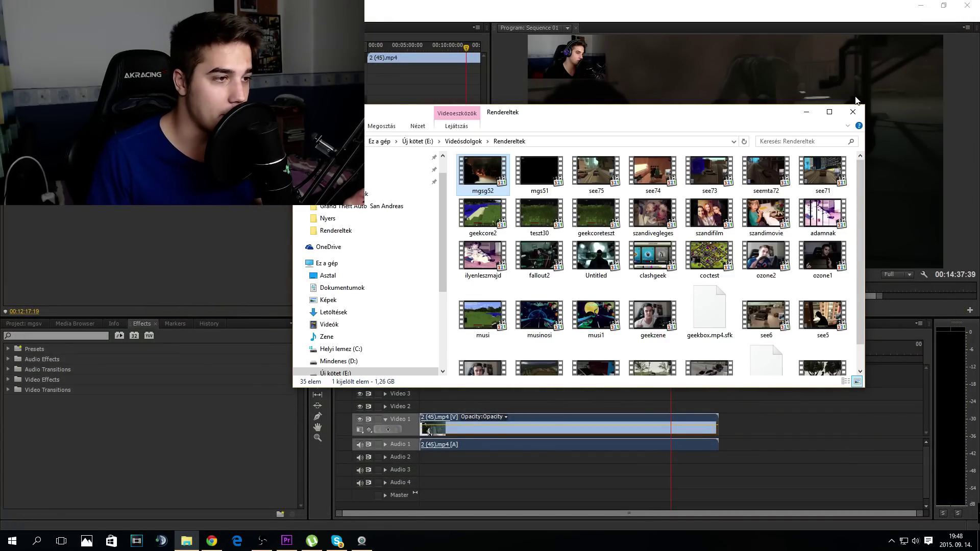
{"action": "left_click", "coordinate": [853, 113]}
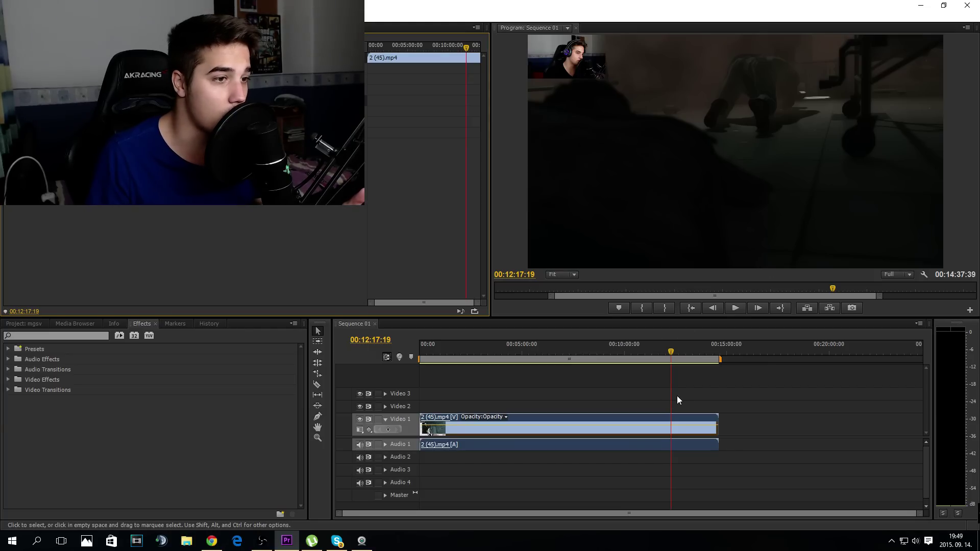
Step: Play Sequence 01 from just before 00:13:00, then cue back to 00:12:39:45
{"action": "mouse_move", "coordinate": [671, 398]}
{"action": "left_mouse_down"}
{"action": "mouse_move", "coordinate": [656, 396]}
{"action": "mouse_move", "coordinate": [686, 391]}
{"action": "left_mouse_up"}
{"action": "key", "text": "space"}
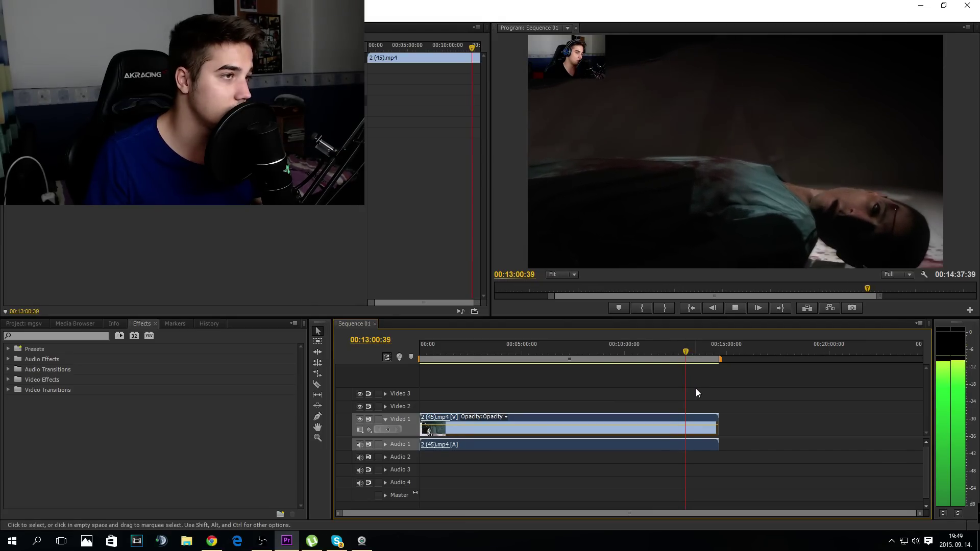
{"action": "key", "text": "space"}
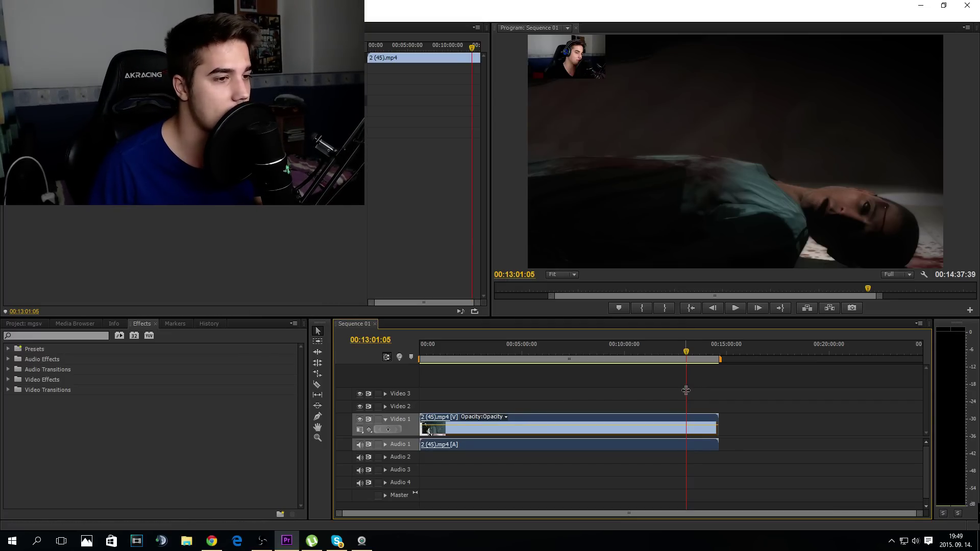
{"action": "left_click", "coordinate": [679, 351]}
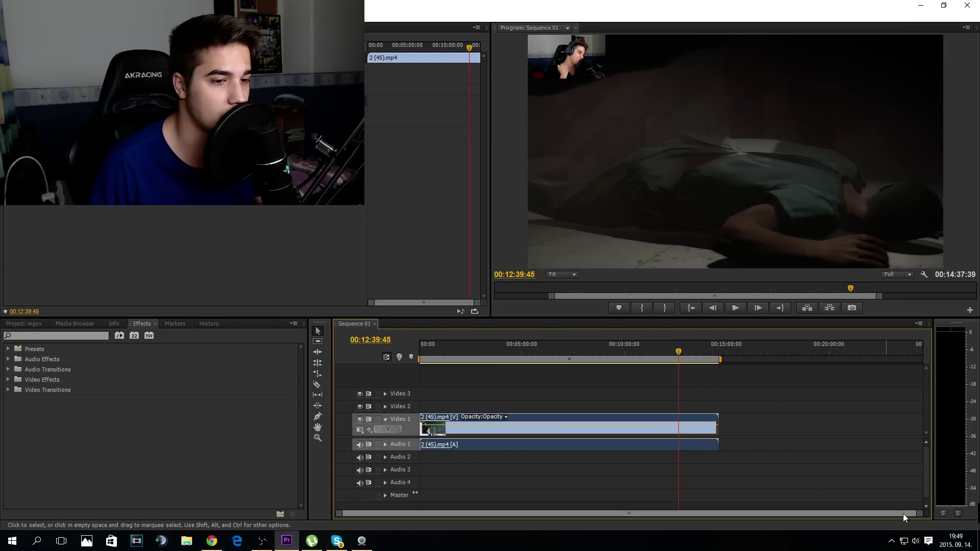
Step: Zoom the timeline to seconds and step frames from 00:13:03:10 back to 00:13:03:03
{"action": "left_click_drag", "start_coordinate": [903, 514], "coordinate": [648, 513]}
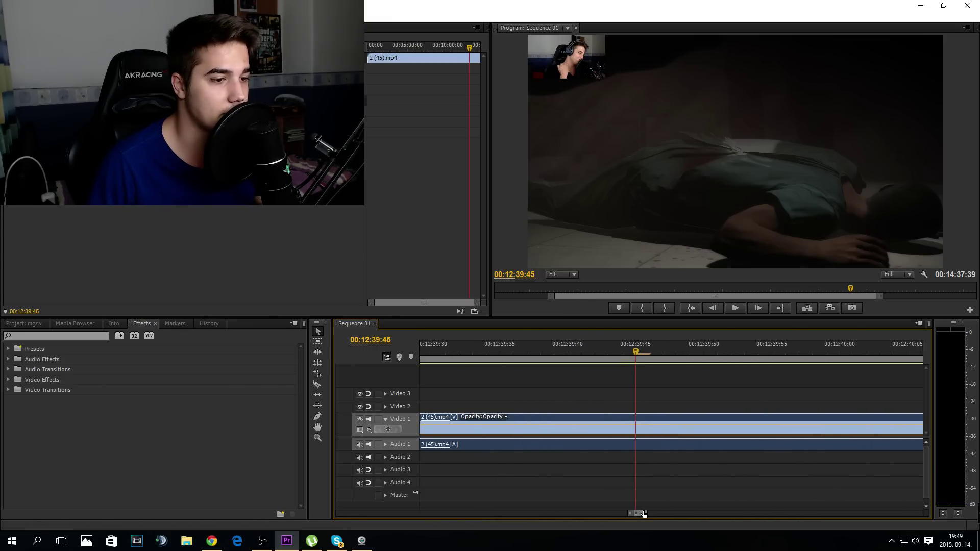
{"action": "left_click_drag", "start_coordinate": [645, 514], "coordinate": [836, 514]}
{"action": "left_click", "coordinate": [689, 351]}
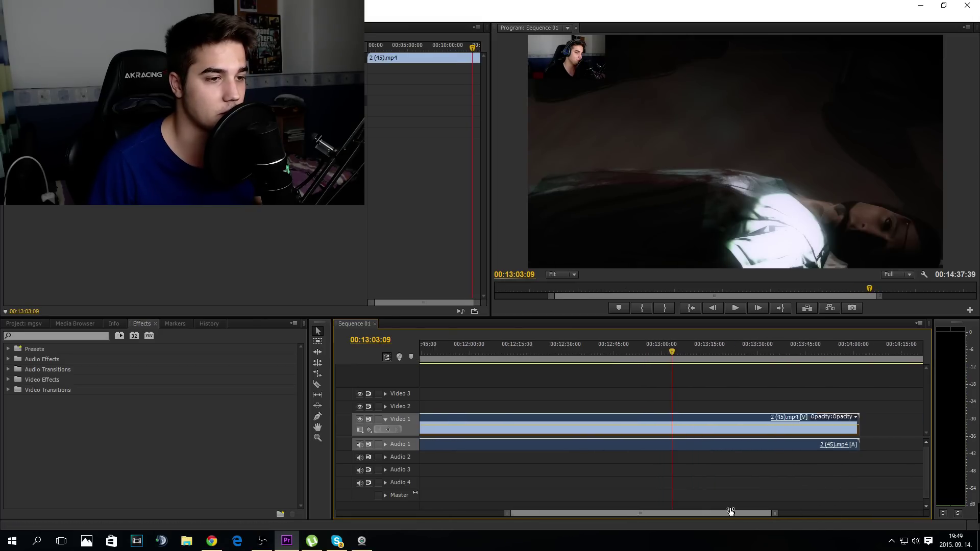
{"action": "left_click_drag", "start_coordinate": [836, 512], "coordinate": [656, 514]}
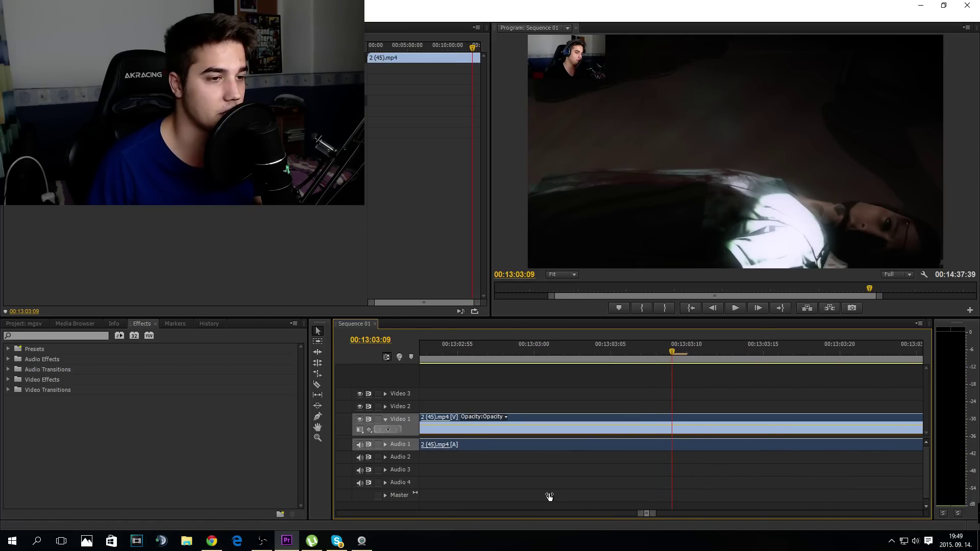
{"action": "left_click", "coordinate": [682, 354]}
{"action": "left_click_drag", "start_coordinate": [694, 355], "coordinate": [574, 363]}
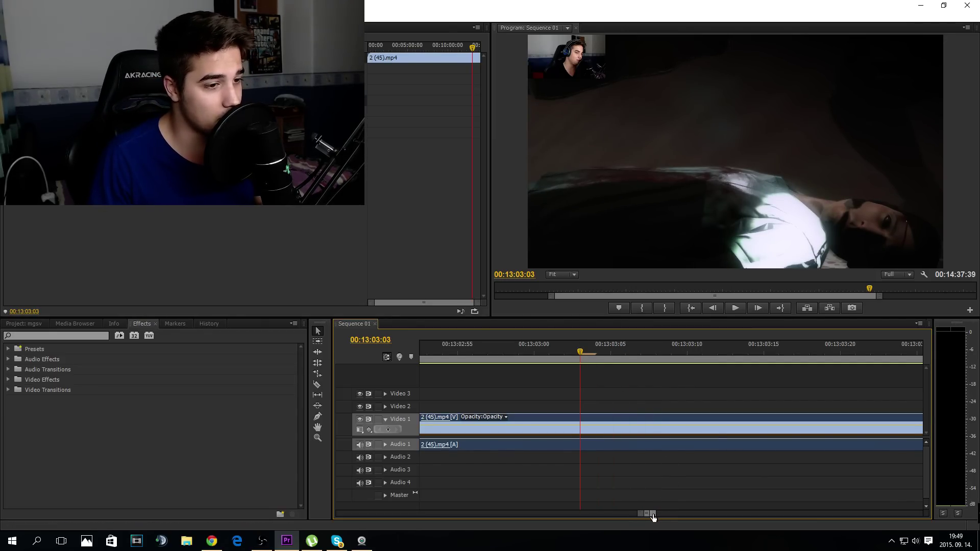
{"action": "left_click_drag", "start_coordinate": [653, 514], "coordinate": [917, 510]}
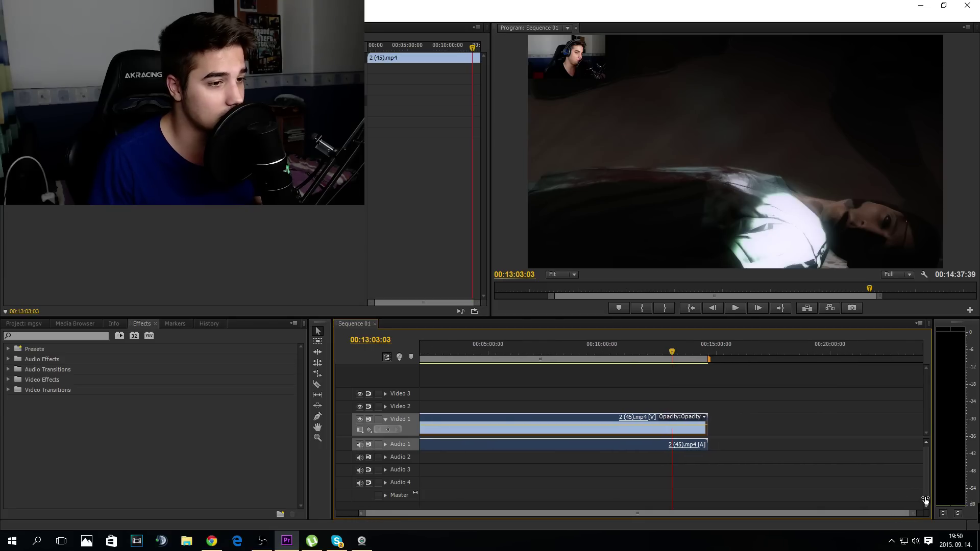
Step: Play backwards briefly, view the History and Project panels, and cue to 00:12:29:17
{"action": "key", "text": "j"}
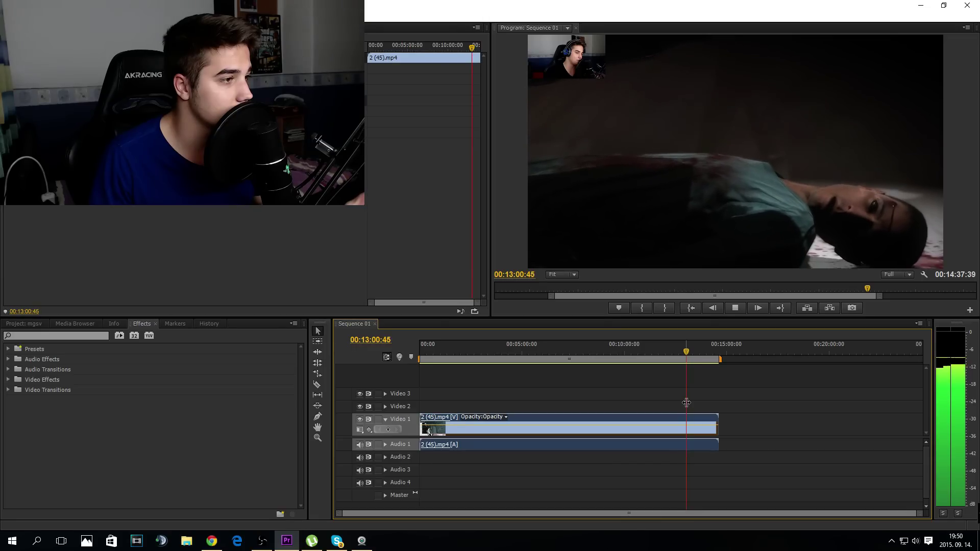
{"action": "key", "text": "k"}
{"action": "left_click", "coordinate": [209, 324]}
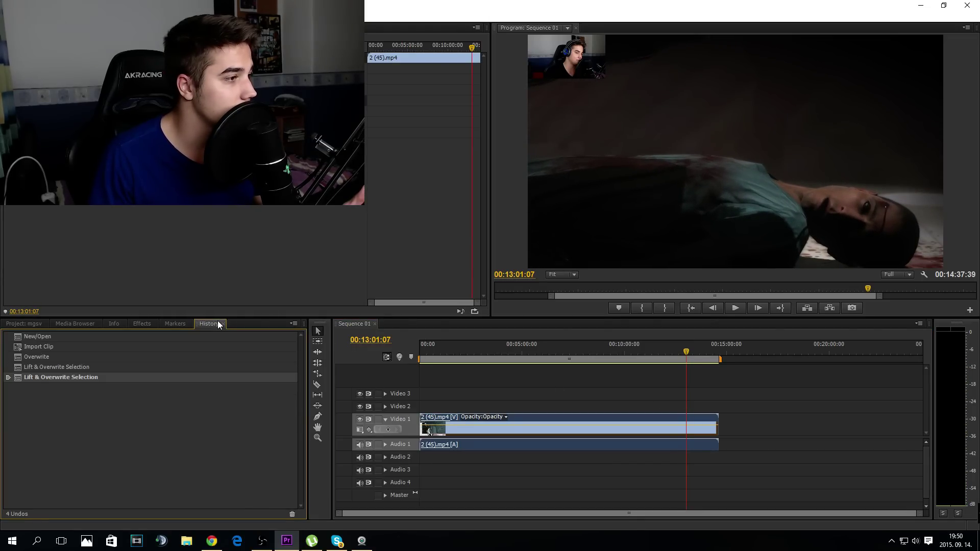
{"action": "left_click", "coordinate": [14, 326]}
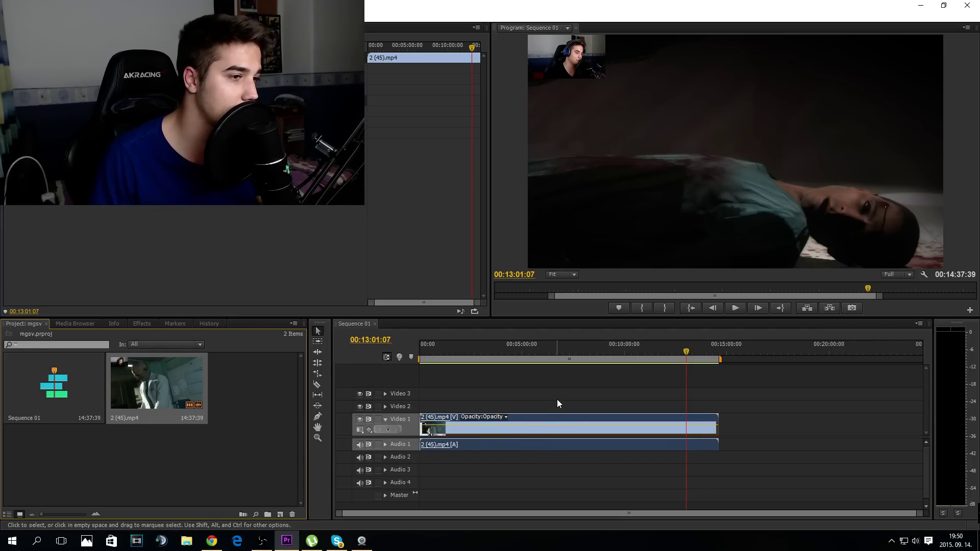
{"action": "left_click_drag", "start_coordinate": [694, 392], "coordinate": [675, 404]}
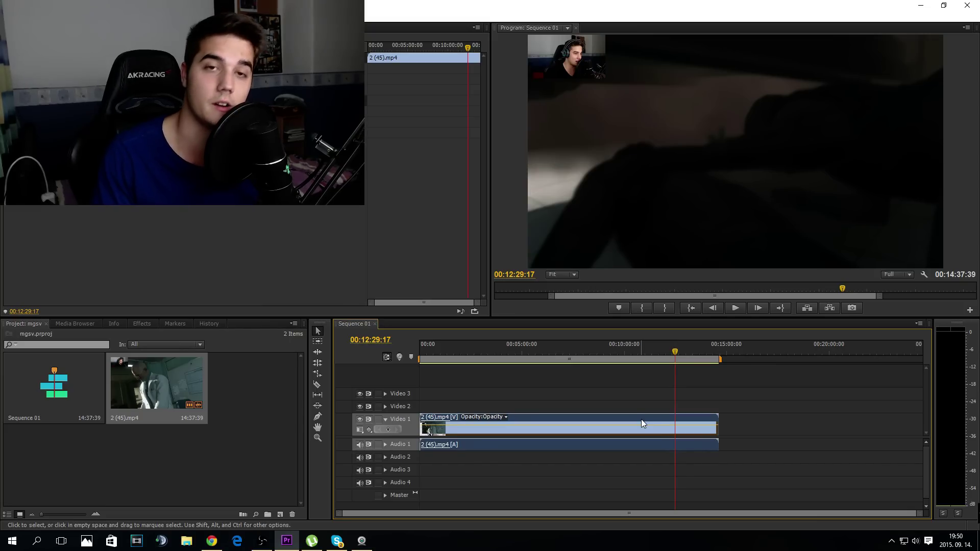